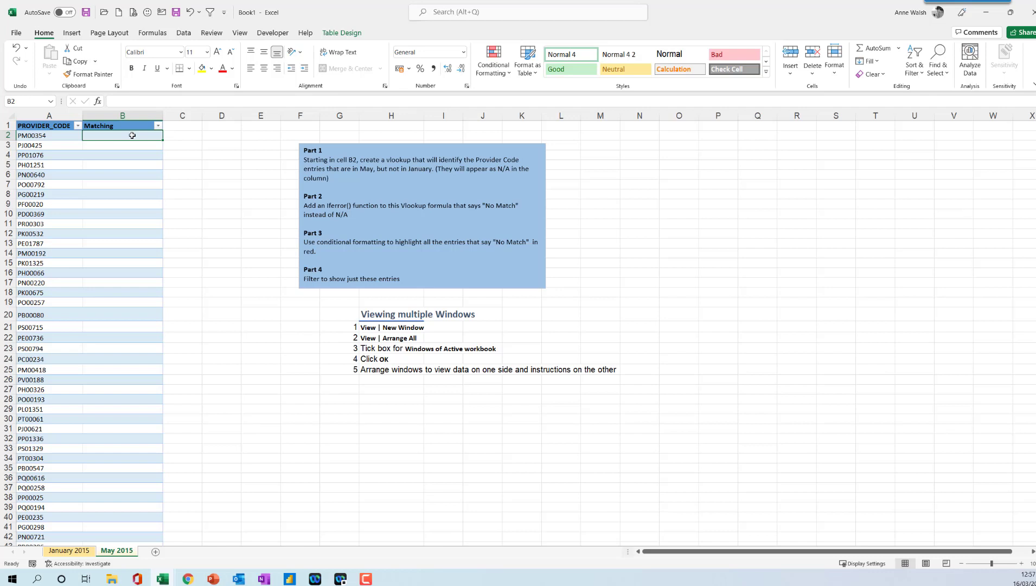
# Step: Check the January 2015 sheet, then insert a VLOOKUP function into B2 on May 2015
pyautogui.click(77, 552)
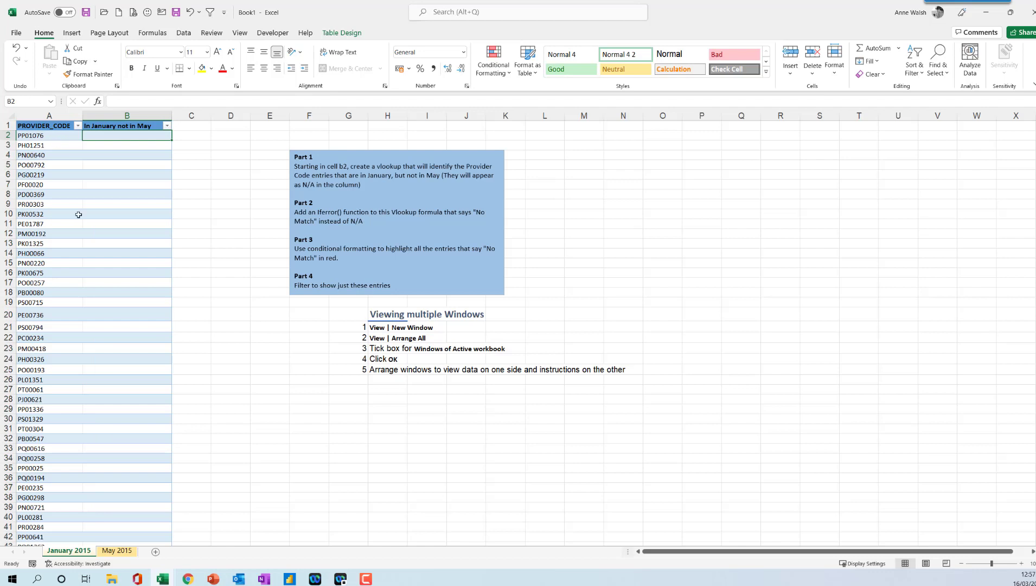
pyautogui.click(116, 550)
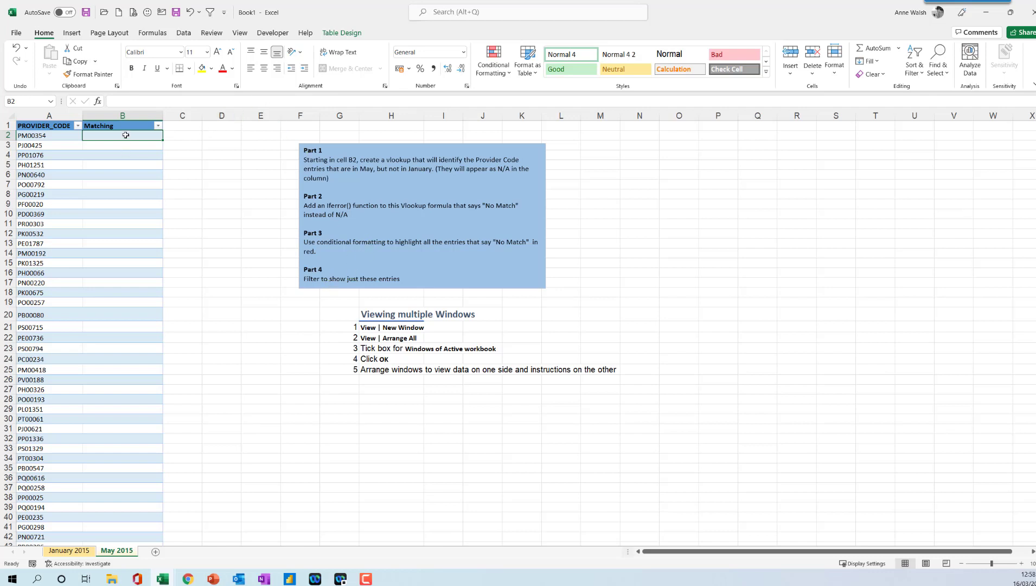
pyautogui.click(152, 33)
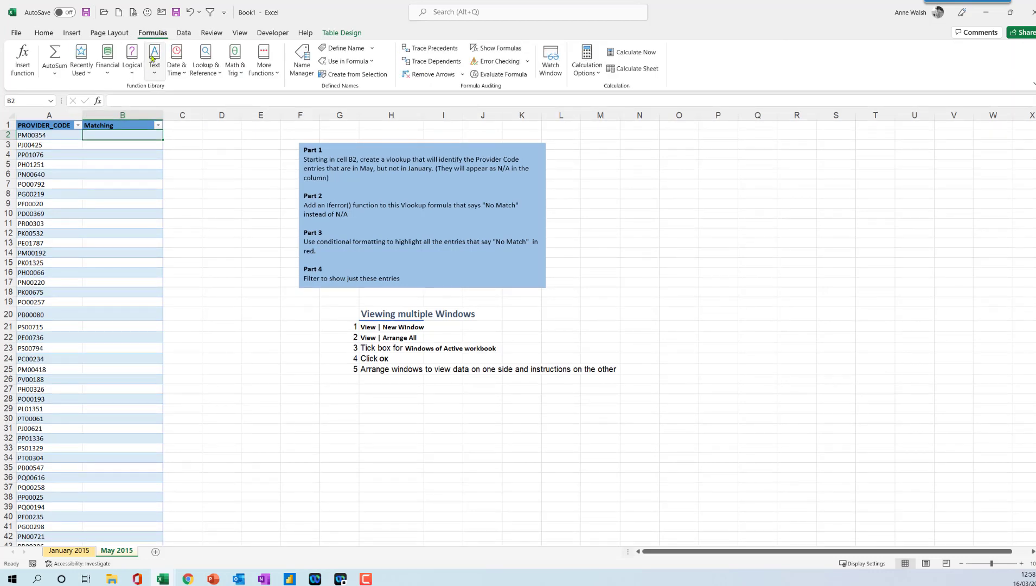
pyautogui.click(209, 72)
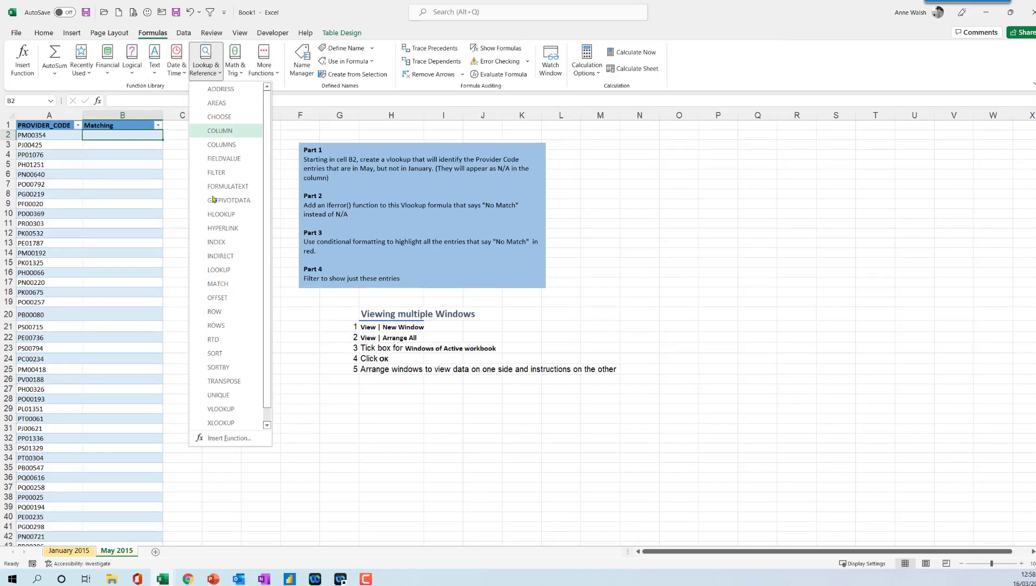
pyautogui.click(227, 406)
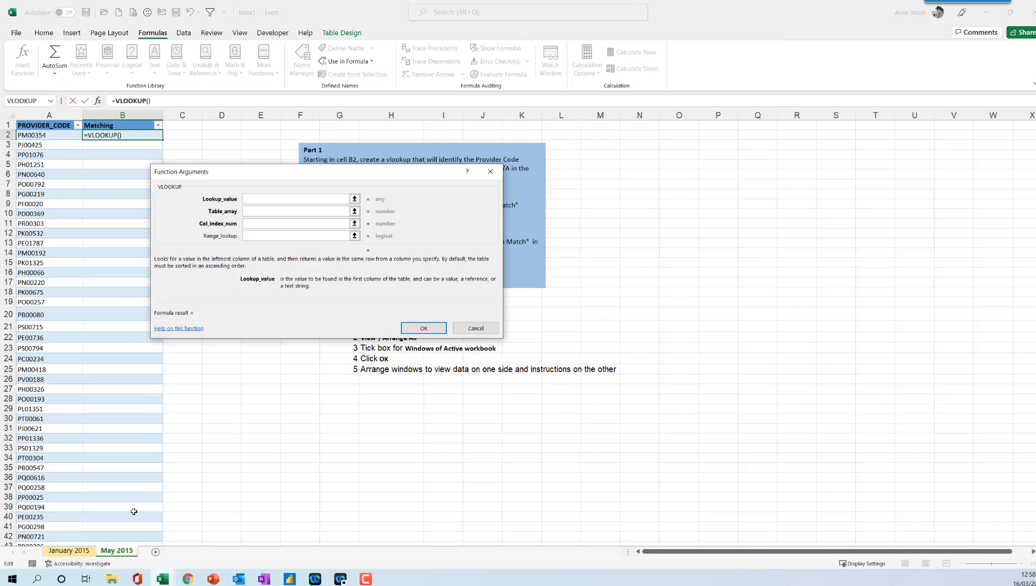
# Step: Set the VLOOKUP to lookup value A2, table 'January 2015'!A:A, column 1, range lookup 0
pyautogui.click(49, 138)
pyautogui.click(249, 211)
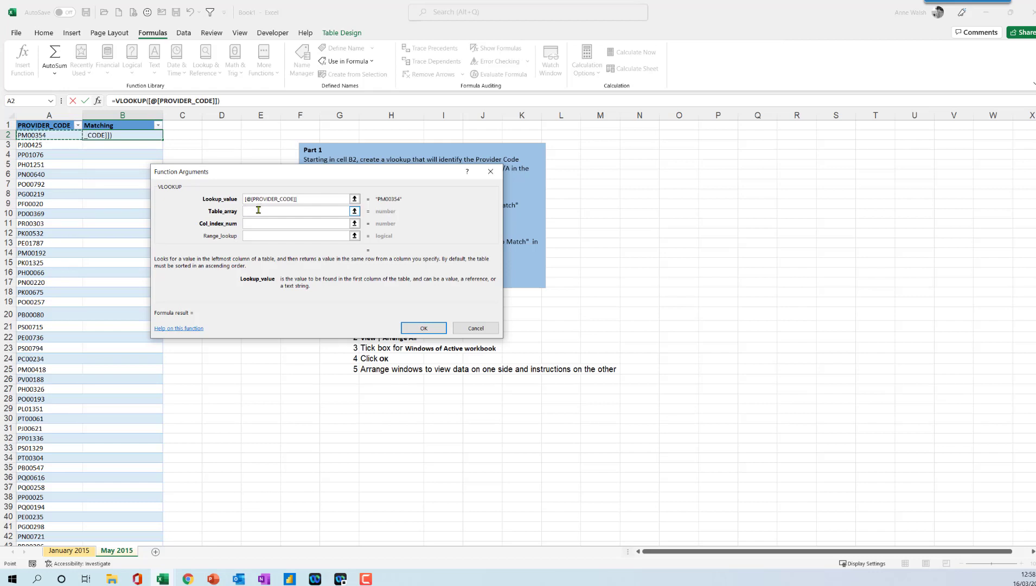
pyautogui.click(258, 210)
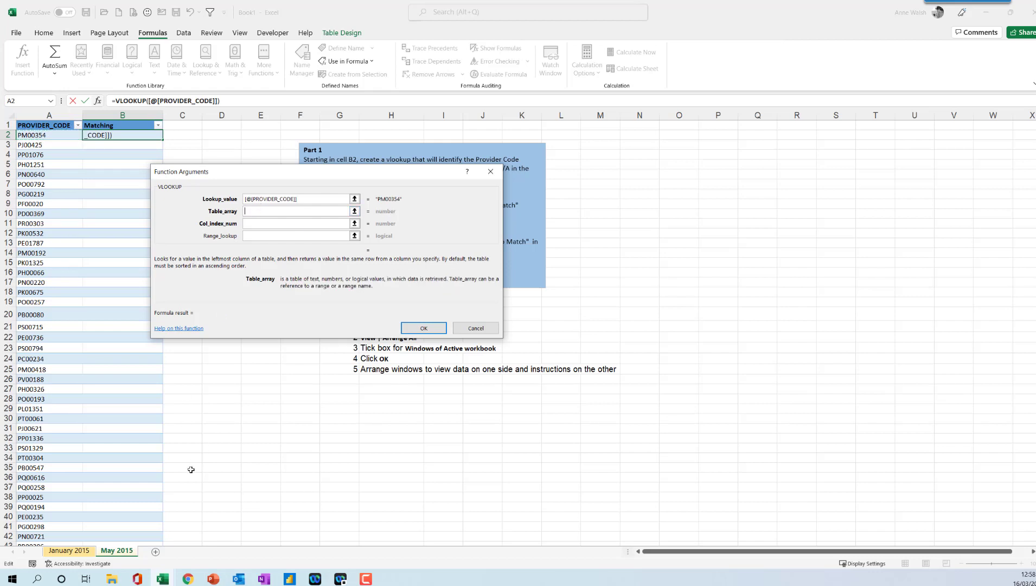
pyautogui.click(68, 551)
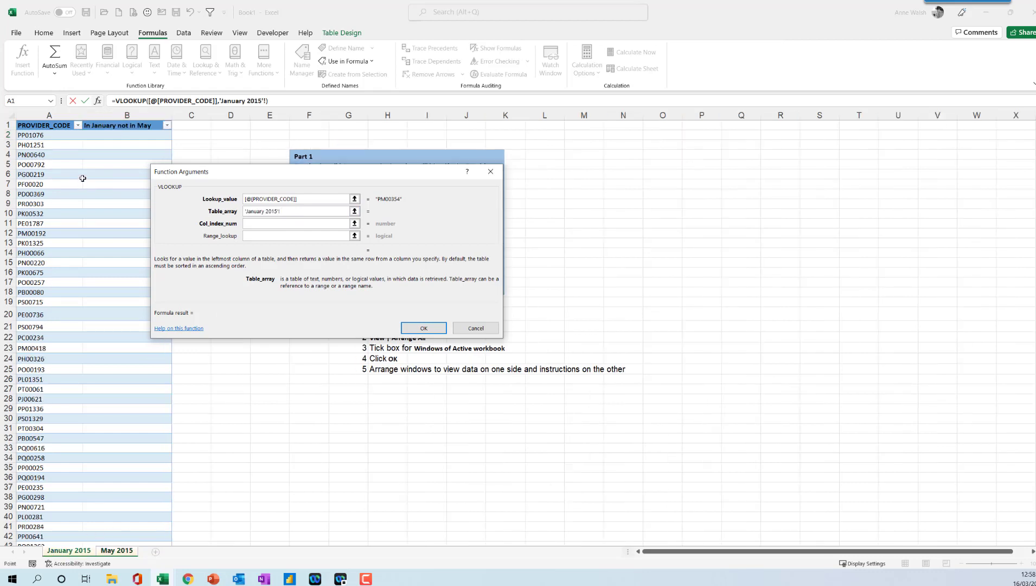
pyautogui.click(45, 112)
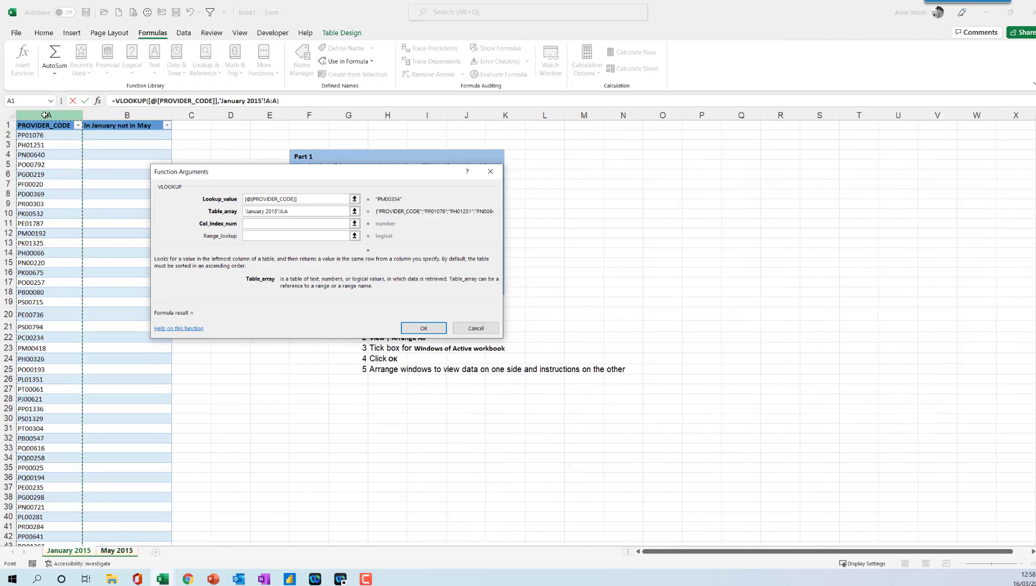
pyautogui.click(255, 223)
pyautogui.write('1')
pyautogui.click(263, 234)
pyautogui.write('0')
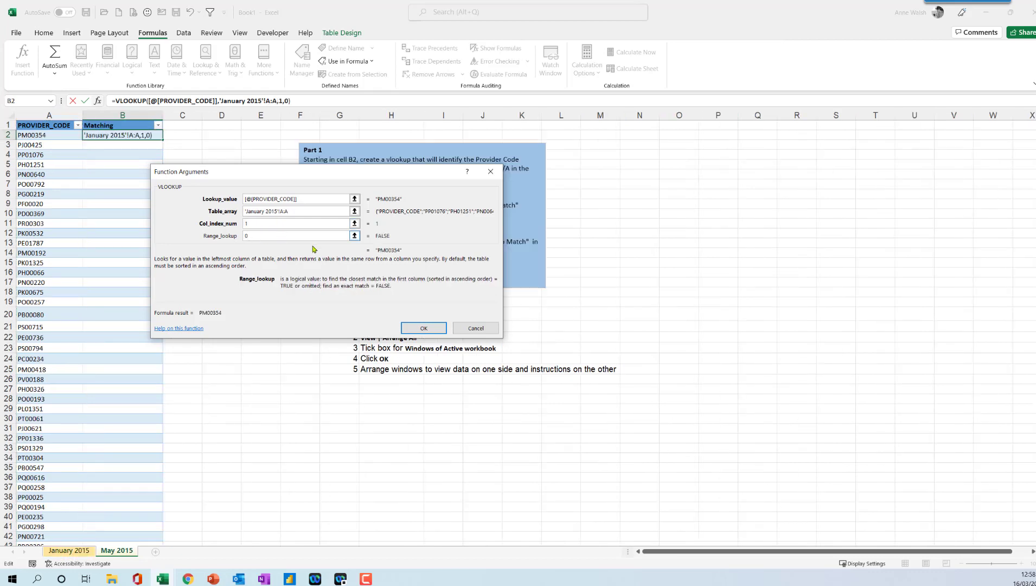
pyautogui.click(420, 328)
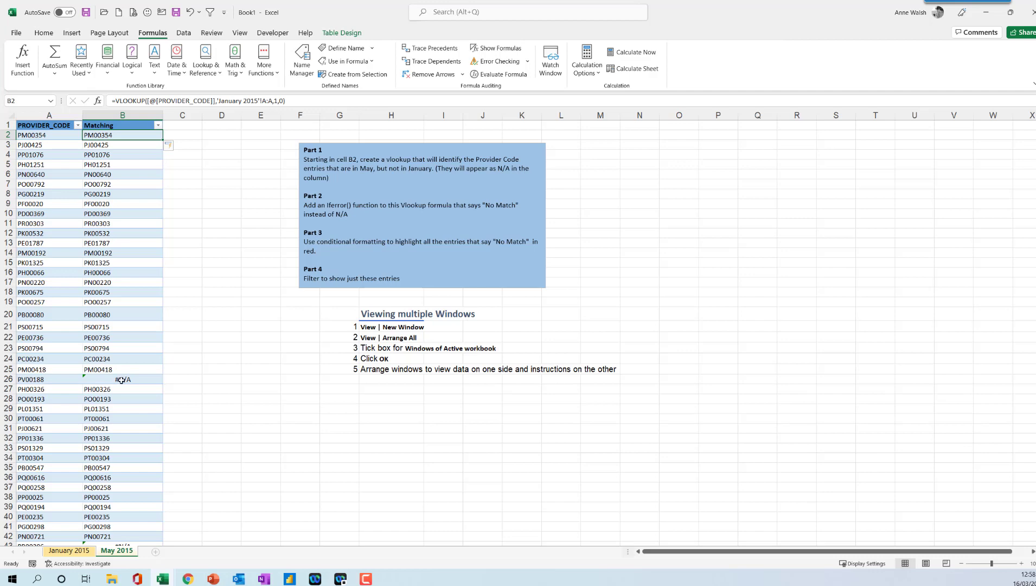
# Step: Scroll down and back up the Matching column to check the #N/A results
pyautogui.scroll(-6, 112, 398)
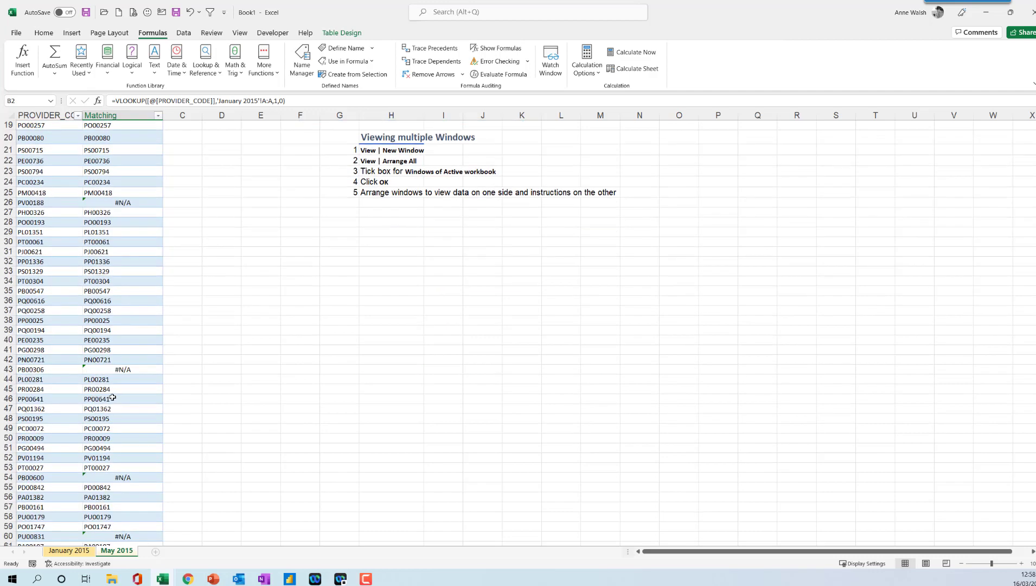
pyautogui.scroll(6, 112, 398)
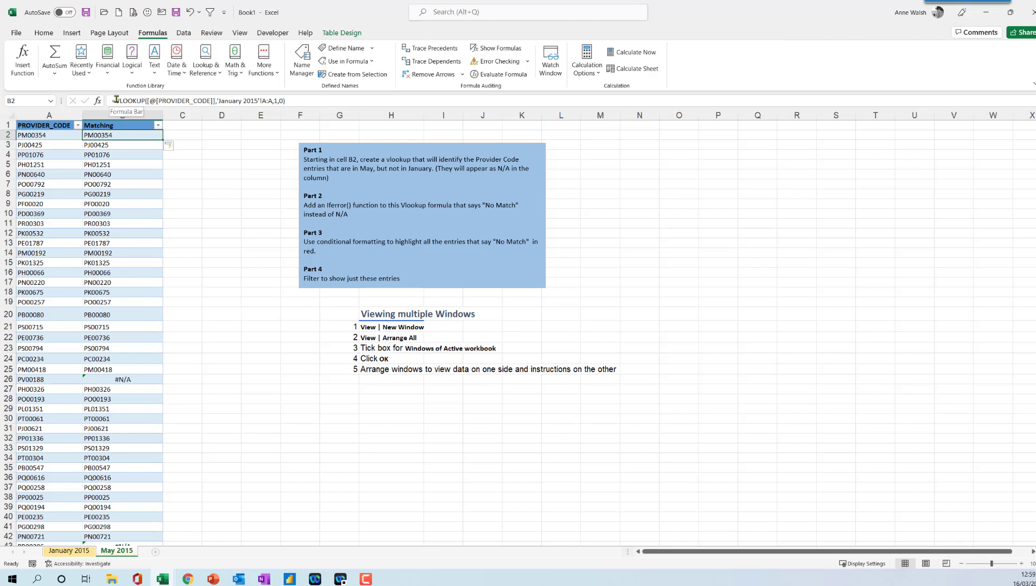
# Step: Rewrite B2 as =IFERROR(VLOOKUP(...),"No Match") so missing codes show No Match
pyautogui.click(116, 100)
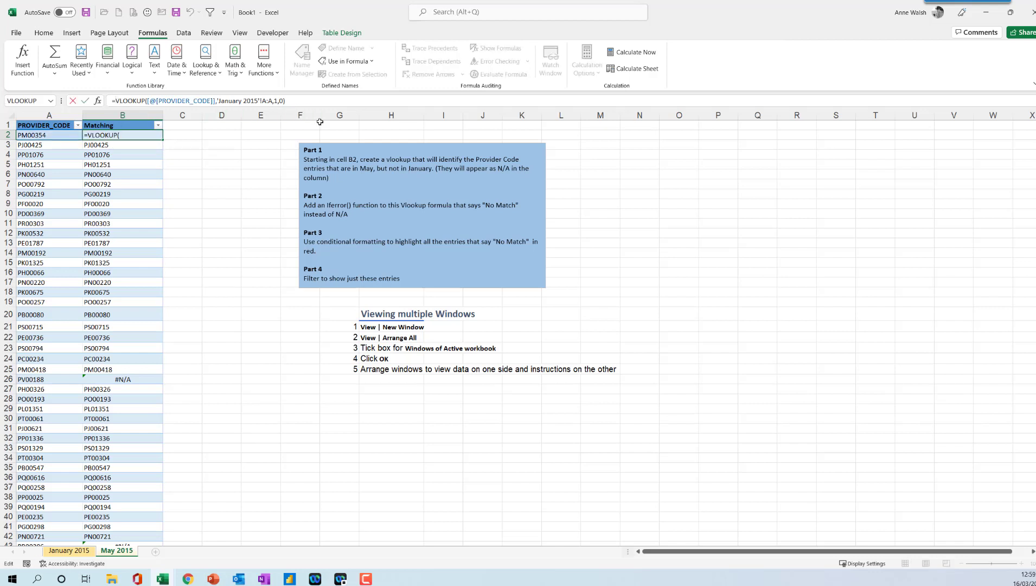
pyautogui.write('if')
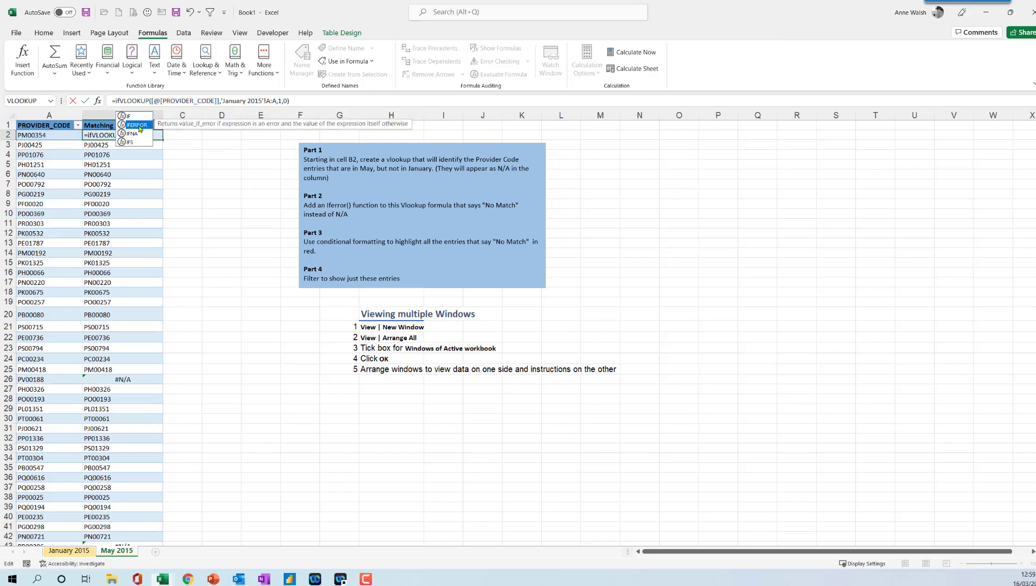
pyautogui.doubleClick(140, 126)
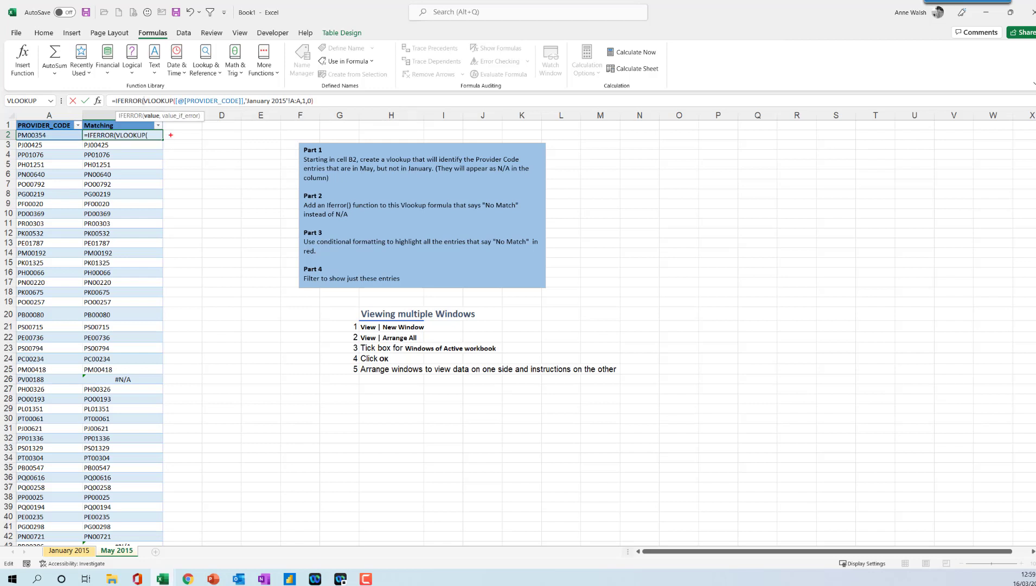
pyautogui.moveTo(169, 106)
pyautogui.mouseDown()
pyautogui.moveTo(111, 111)
pyautogui.moveTo(190, 134)
pyautogui.moveTo(206, 104)
pyautogui.moveTo(162, 106)
pyautogui.mouseUp()
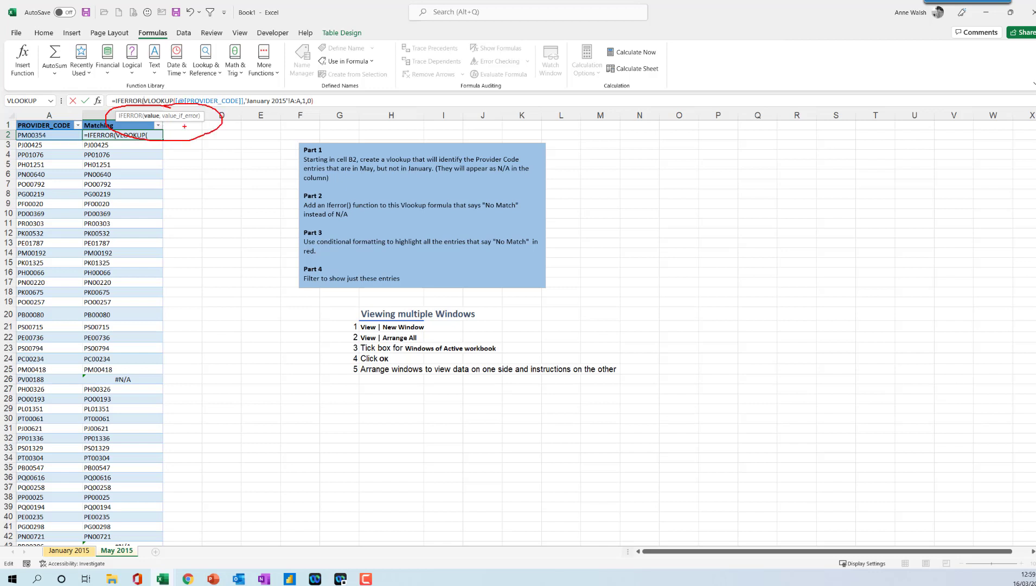
pyautogui.press('Escape')
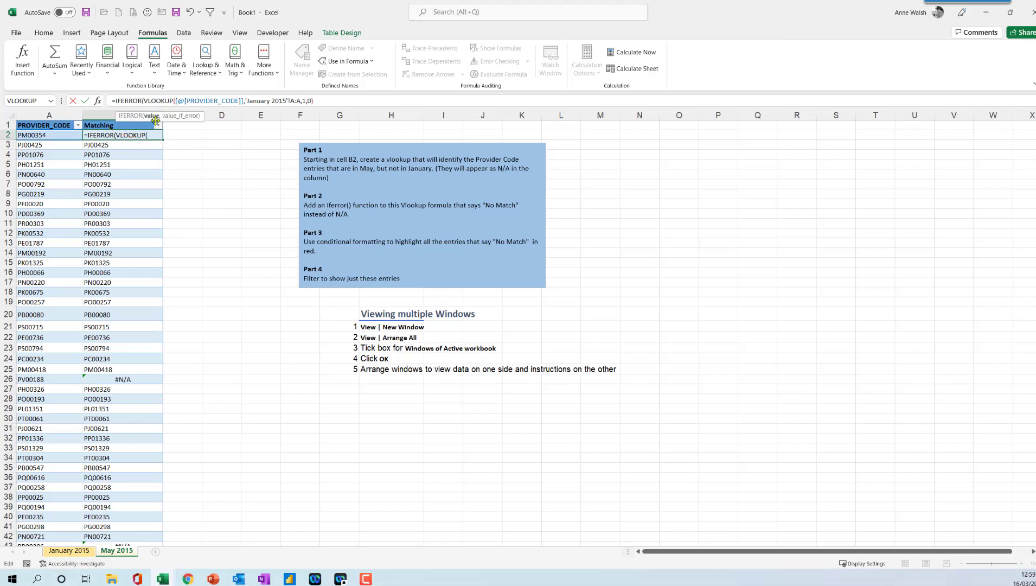
pyautogui.click(321, 101)
pyautogui.write(',')
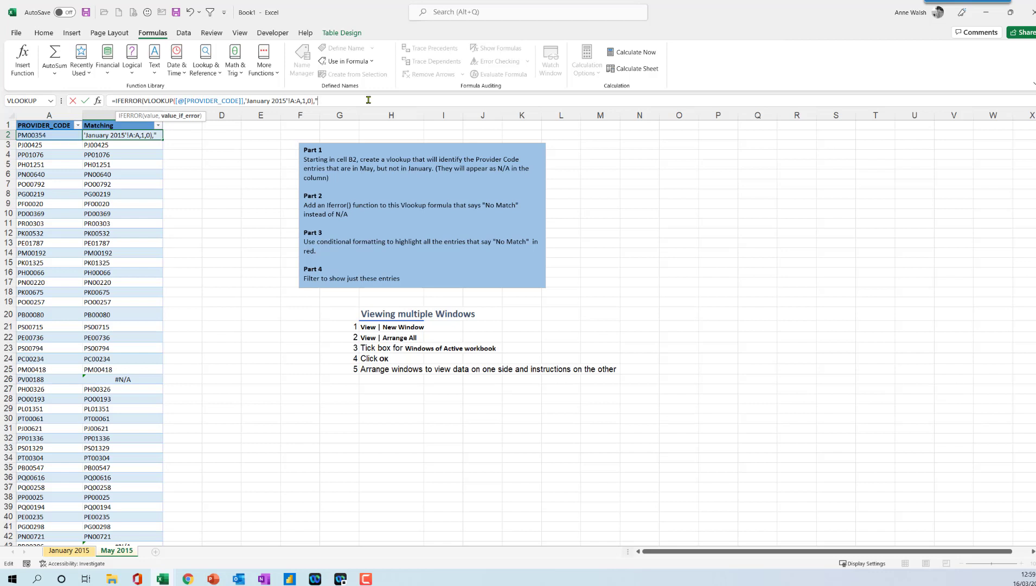
pyautogui.write('"No Match")')
pyautogui.press('Return')
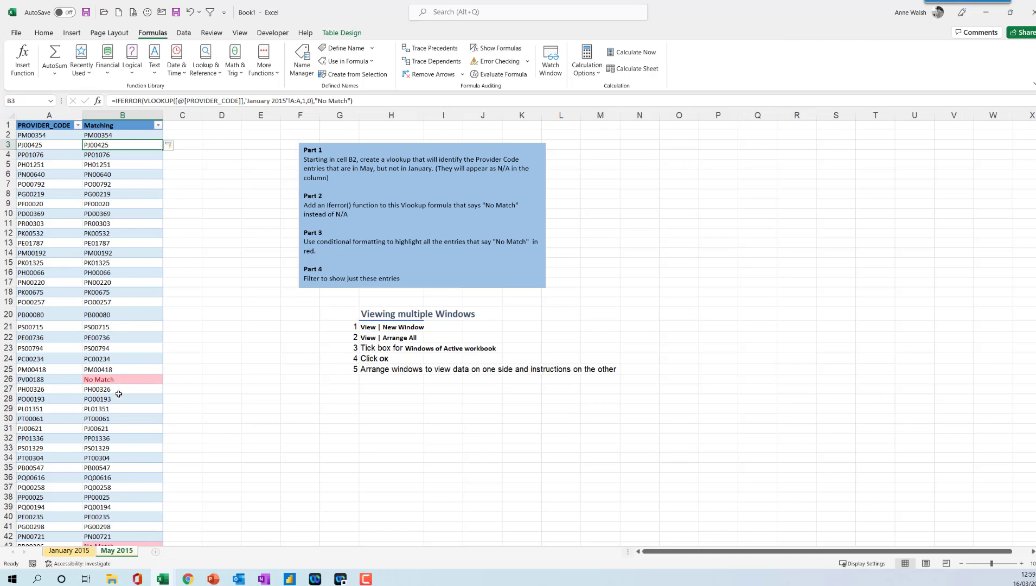
# Step: Add an Equal To rule on column B for 'No Match' using Green Fill with Dark Green Text
pyautogui.scroll(-2, 119, 380)
pyautogui.scroll(2, 120, 271)
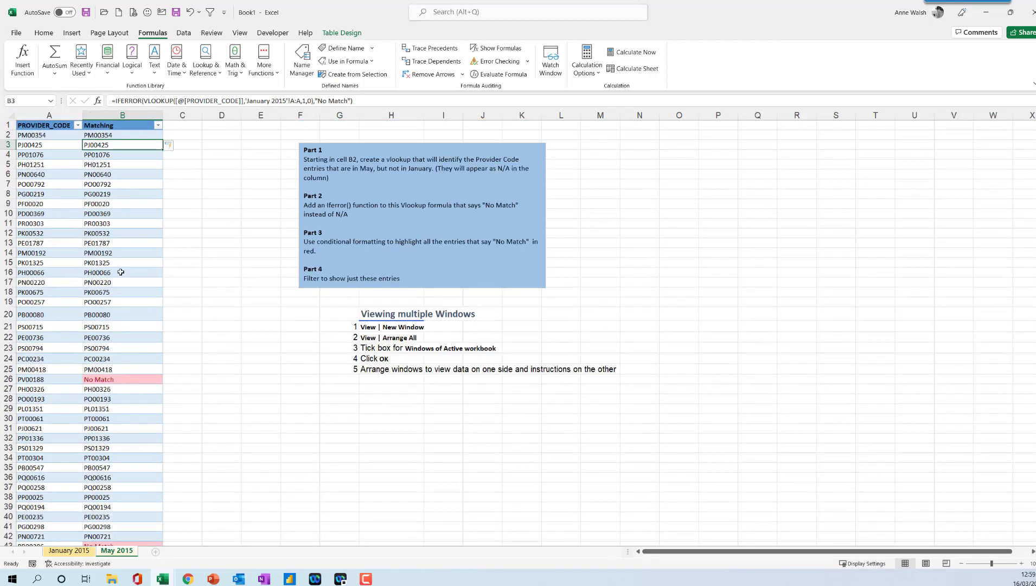
pyautogui.click(122, 114)
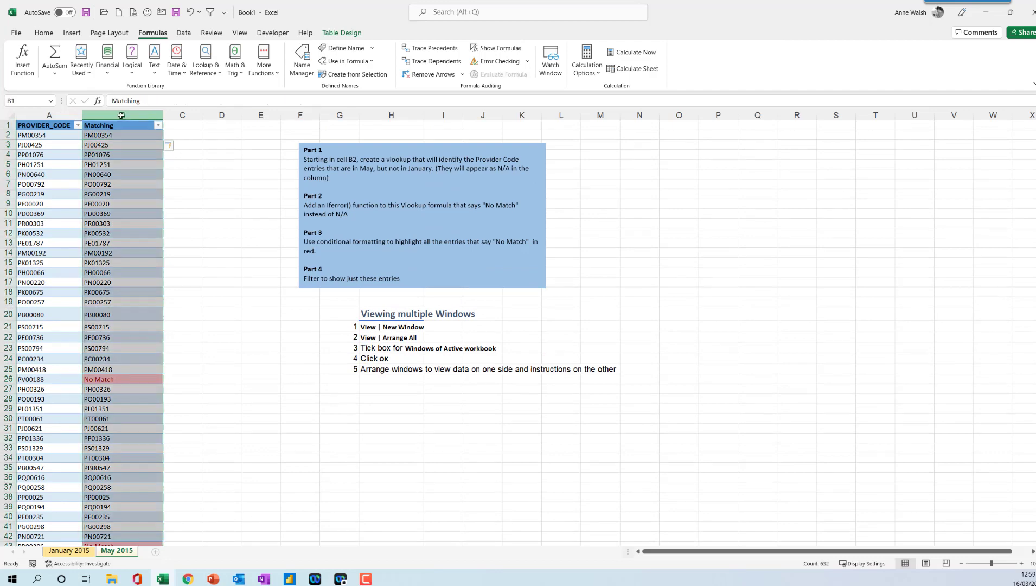
pyautogui.click(44, 33)
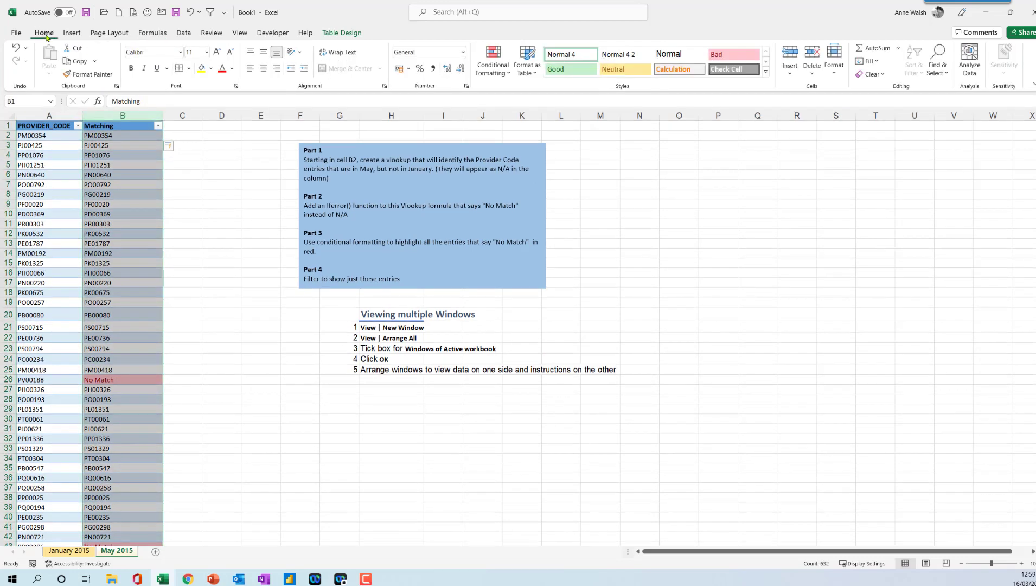
pyautogui.click(500, 73)
pyautogui.moveTo(516, 96)
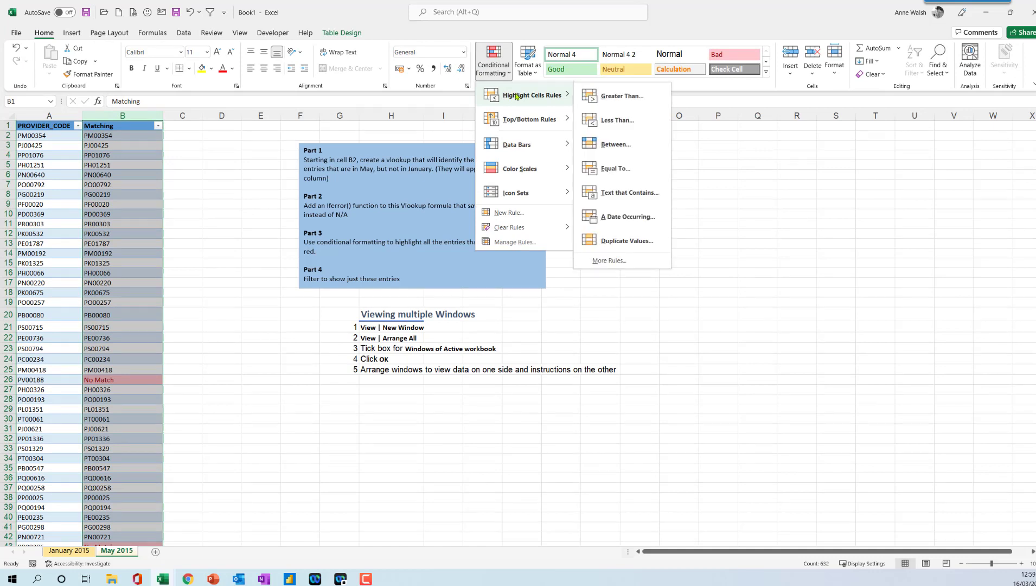
pyautogui.click(628, 168)
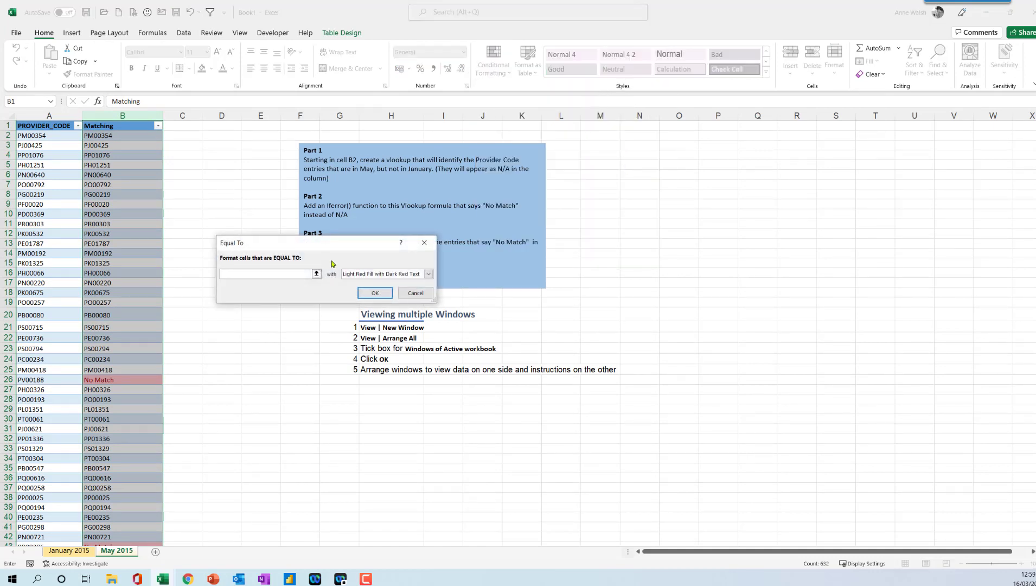
pyautogui.write('No Match')
pyautogui.click(428, 274)
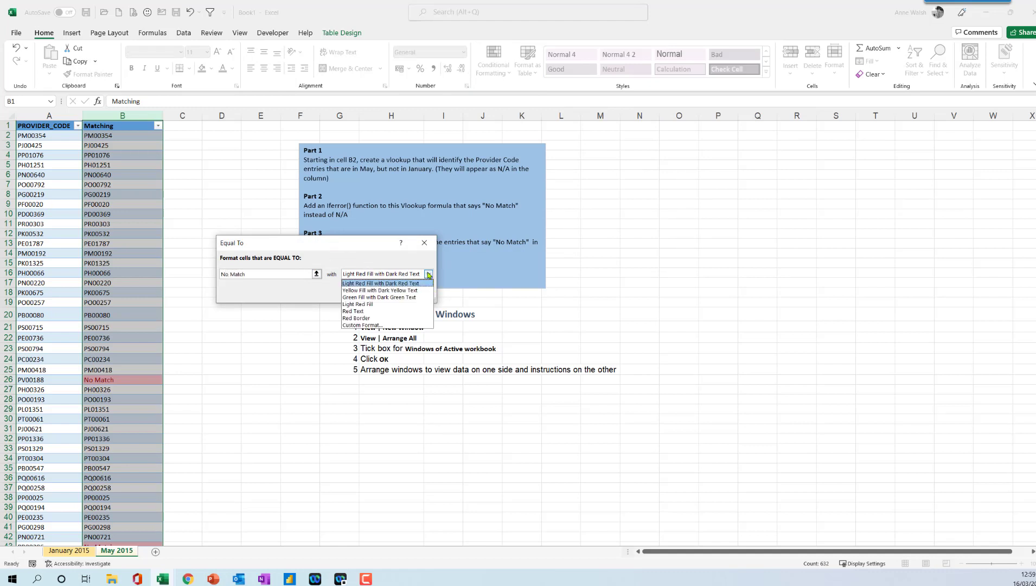
pyautogui.click(409, 297)
# Step: Confirm the rule, filter Matching to only the 32 No Match rows, then clear the filter
pyautogui.click(382, 297)
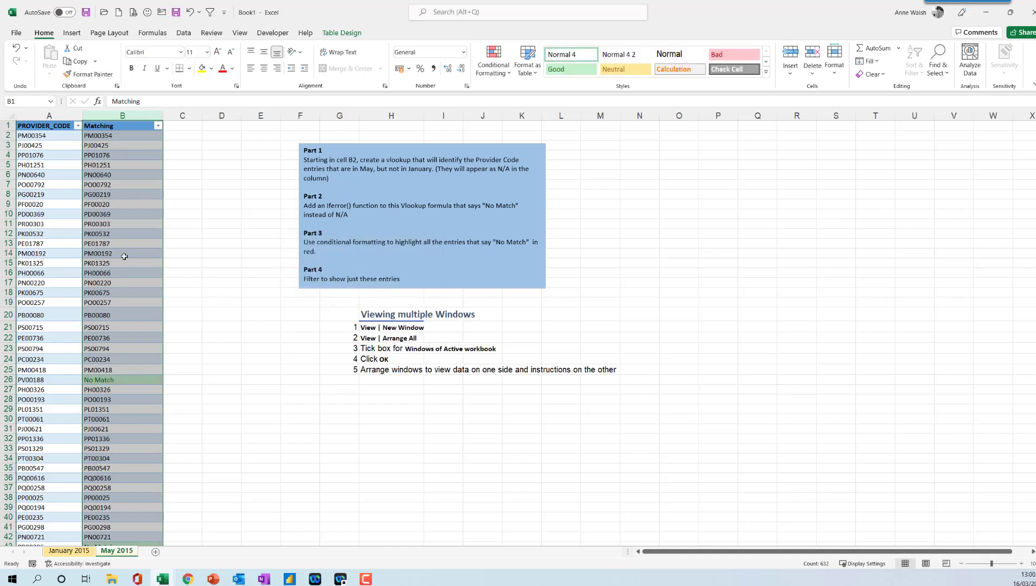
pyautogui.click(157, 126)
pyautogui.click(54, 246)
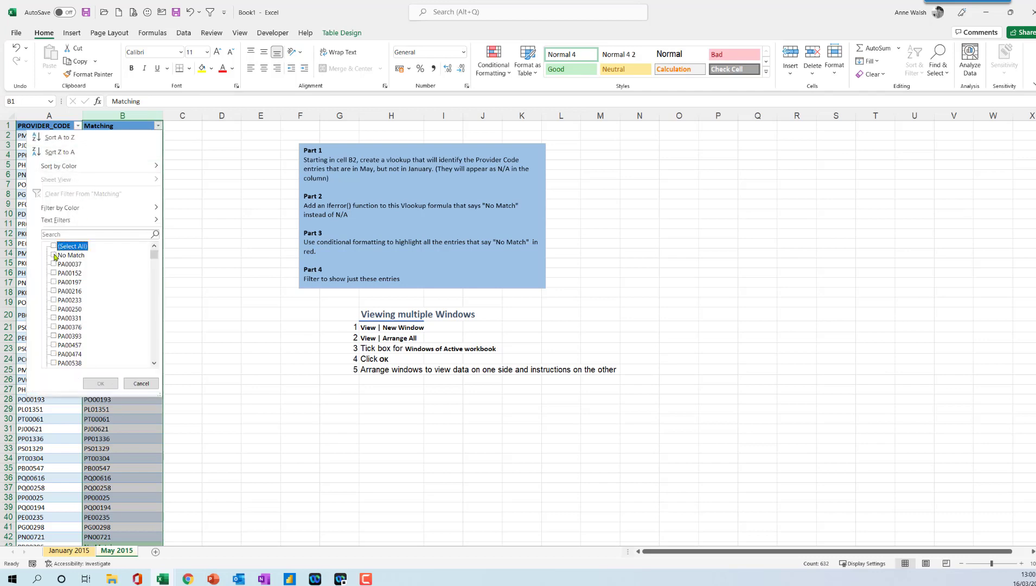
pyautogui.click(54, 255)
pyautogui.click(106, 383)
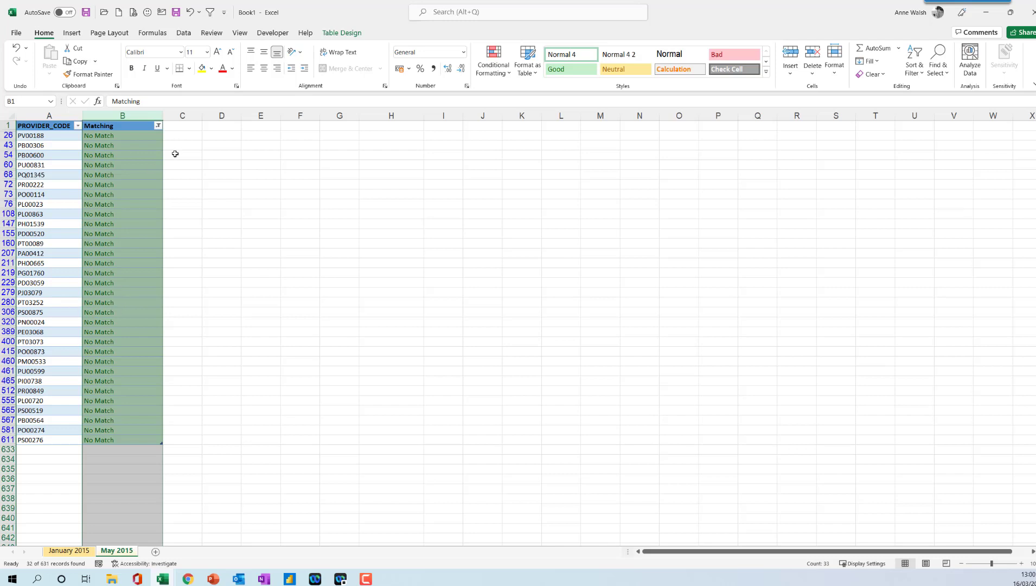
pyautogui.click(185, 34)
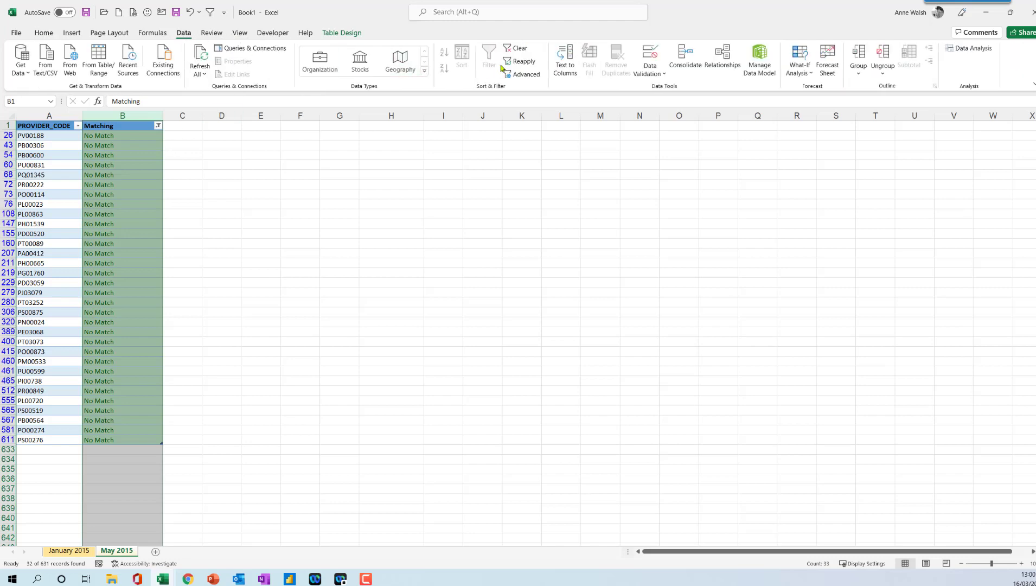
pyautogui.click(516, 48)
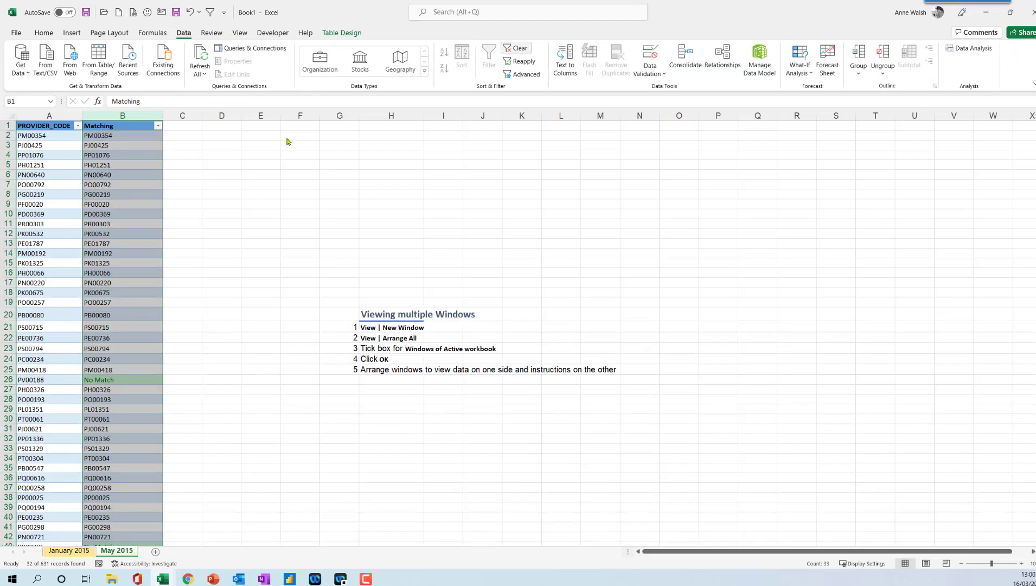
# Step: On the January 2015 sheet, insert a VLOOKUP function into B2
pyautogui.click(70, 551)
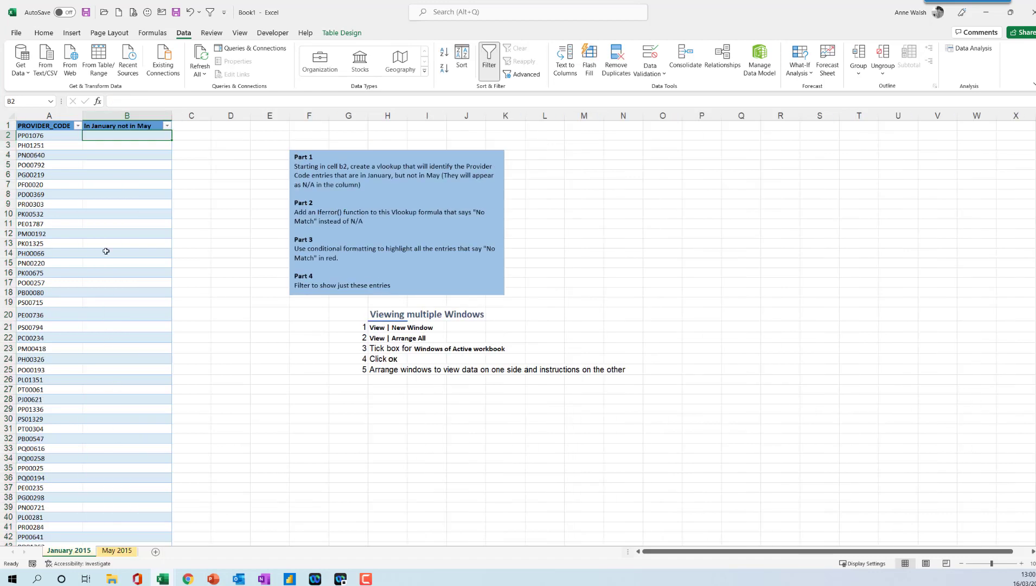
pyautogui.click(153, 34)
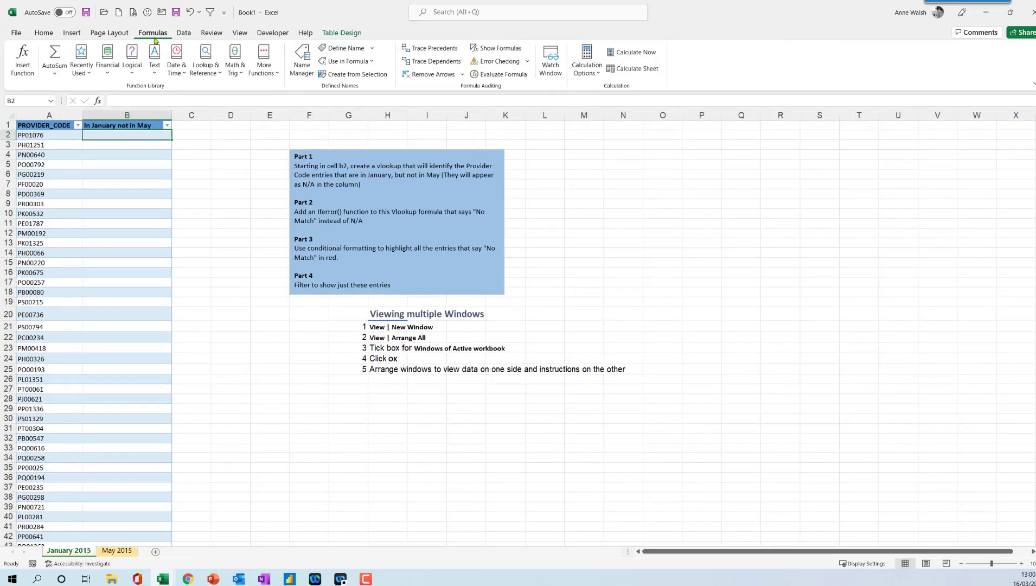
pyautogui.click(211, 73)
pyautogui.click(221, 409)
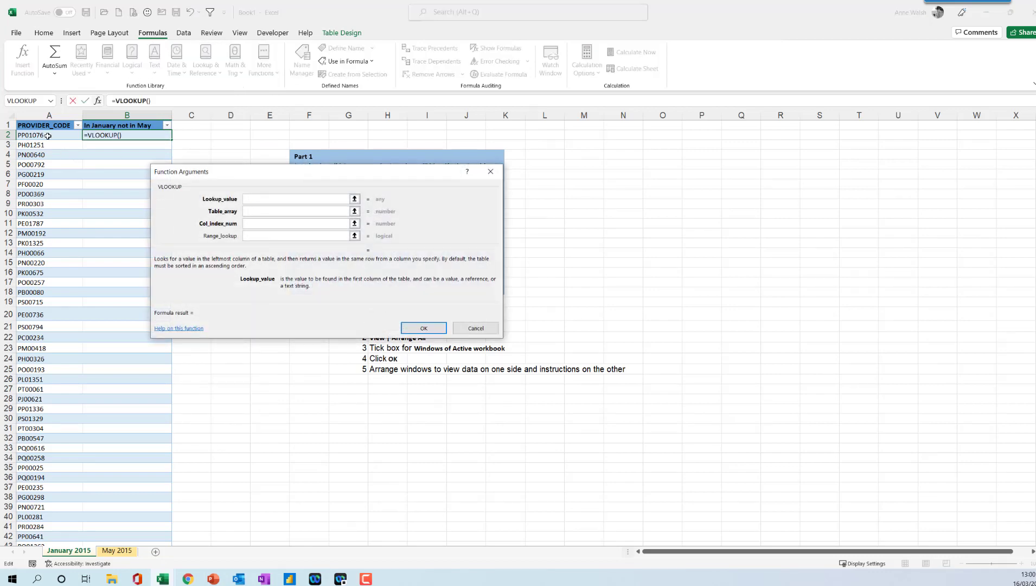
# Step: Set the VLOOKUP to lookup value A2, table 'May 2015'!A:A, column 1, range lookup FALSE
pyautogui.click(48, 136)
pyautogui.click(255, 212)
pyautogui.click(116, 551)
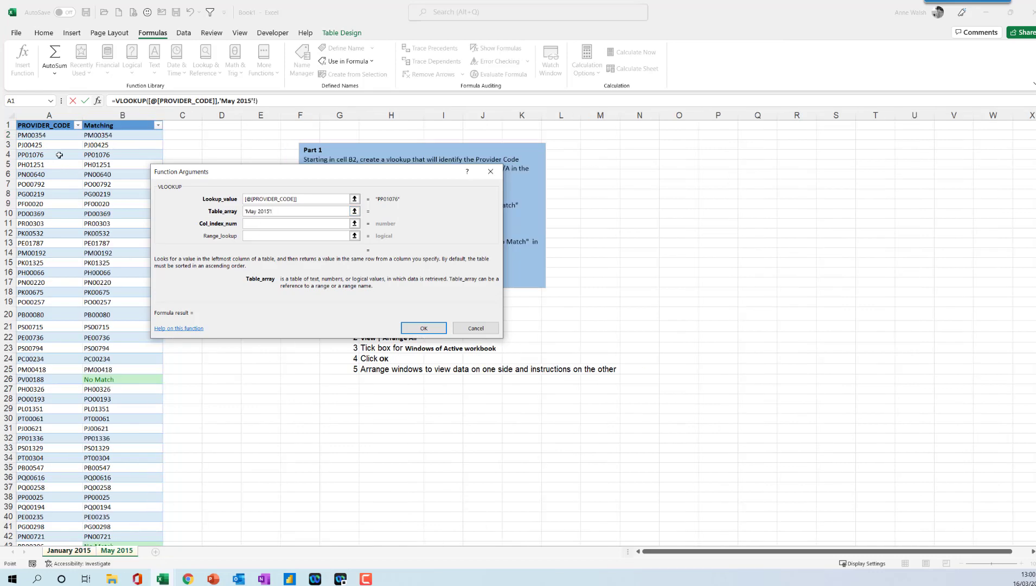
pyautogui.click(48, 115)
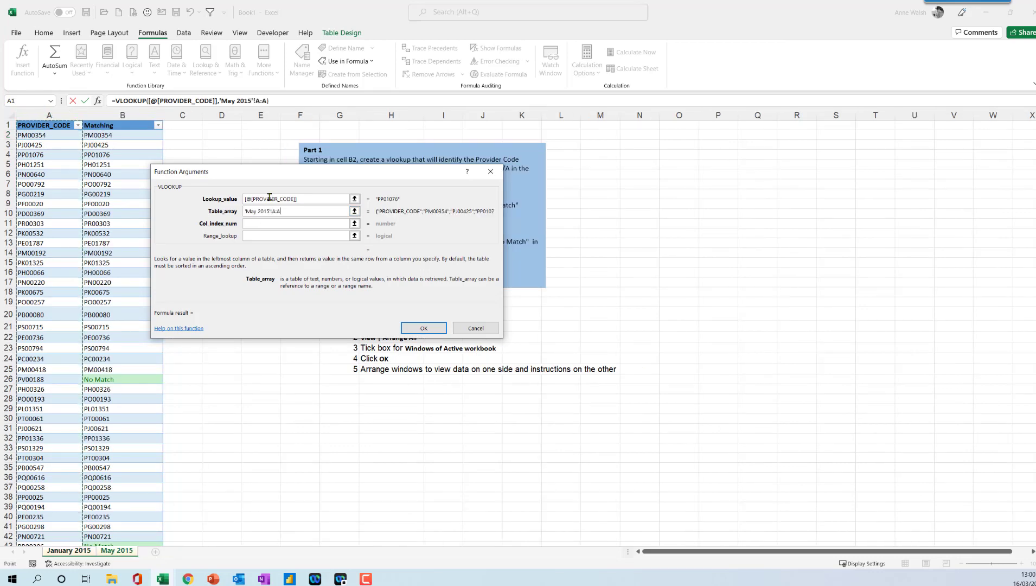
pyautogui.click(276, 222)
pyautogui.write('1')
pyautogui.click(277, 235)
pyautogui.write('fals')
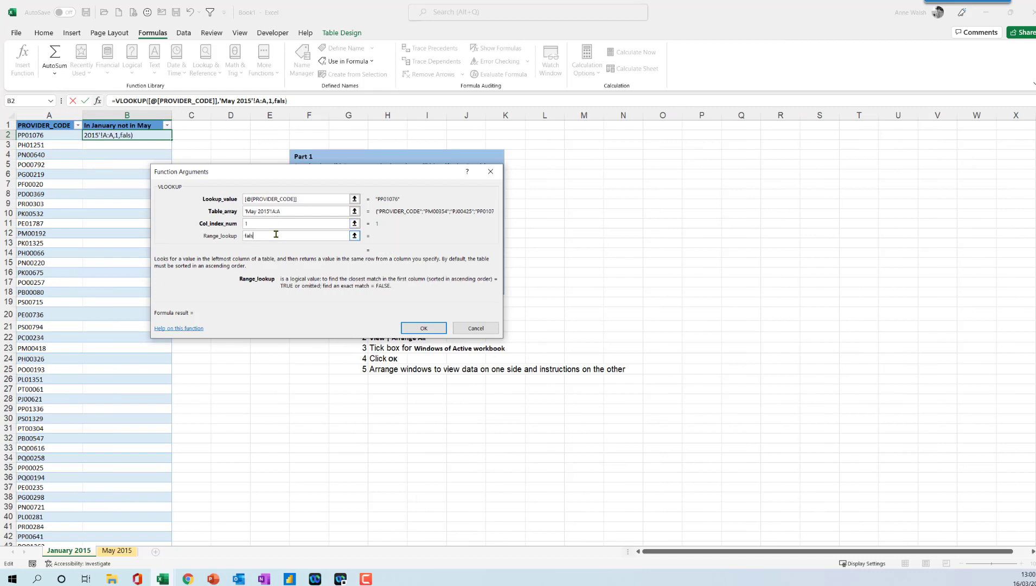
pyautogui.write('e')
pyautogui.click(423, 328)
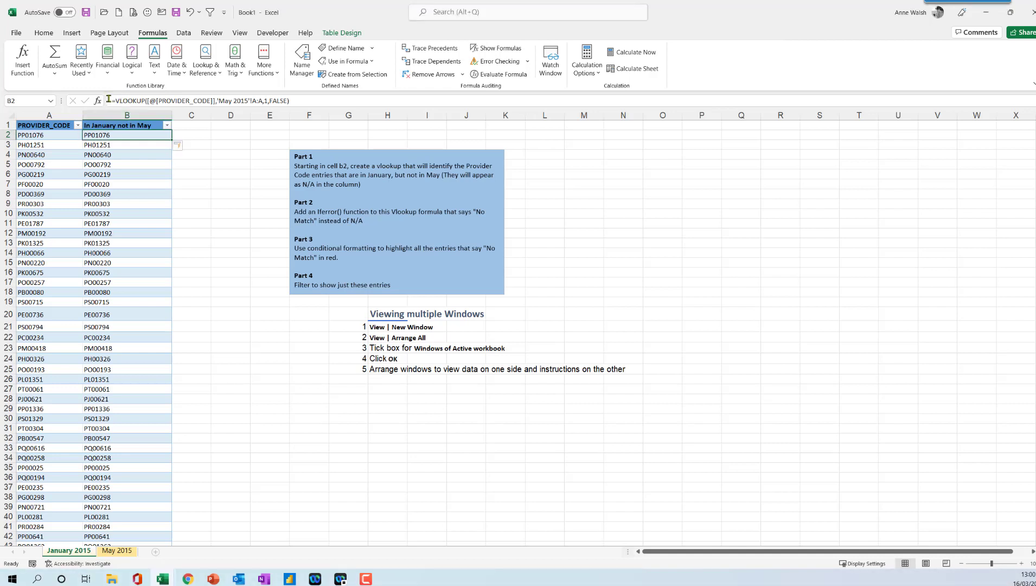
# Step: Rewrite January's B2 as =IFERROR(VLOOKUP(...),"No Match") so missing codes show No Match
pyautogui.click(116, 100)
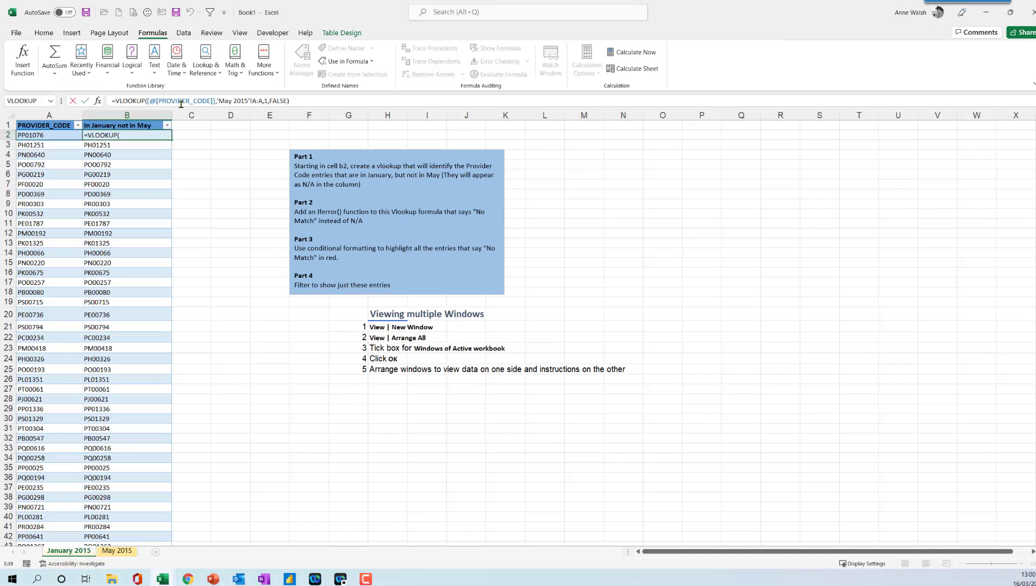
pyautogui.write('if')
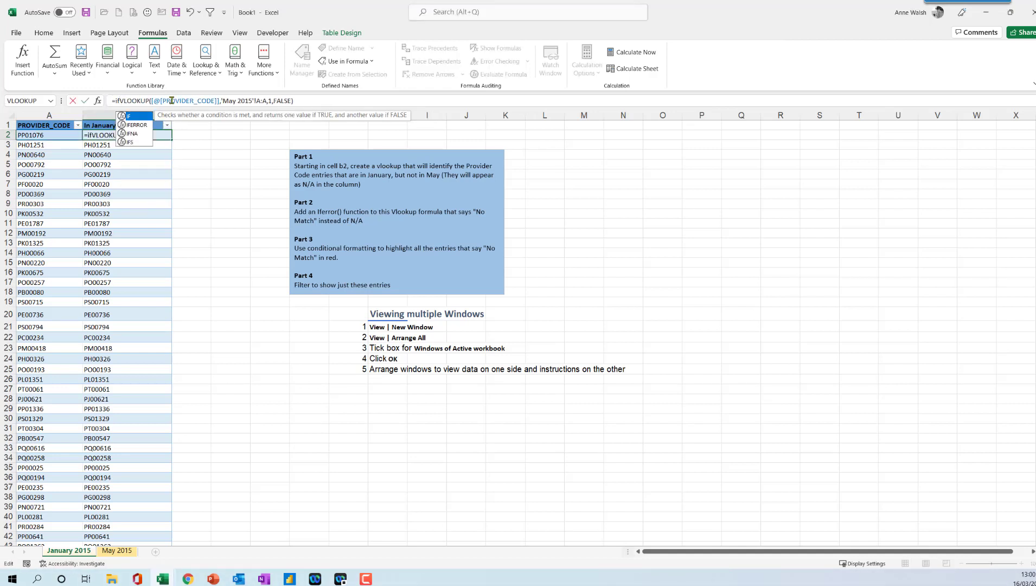
pyautogui.doubleClick(146, 129)
pyautogui.click(331, 99)
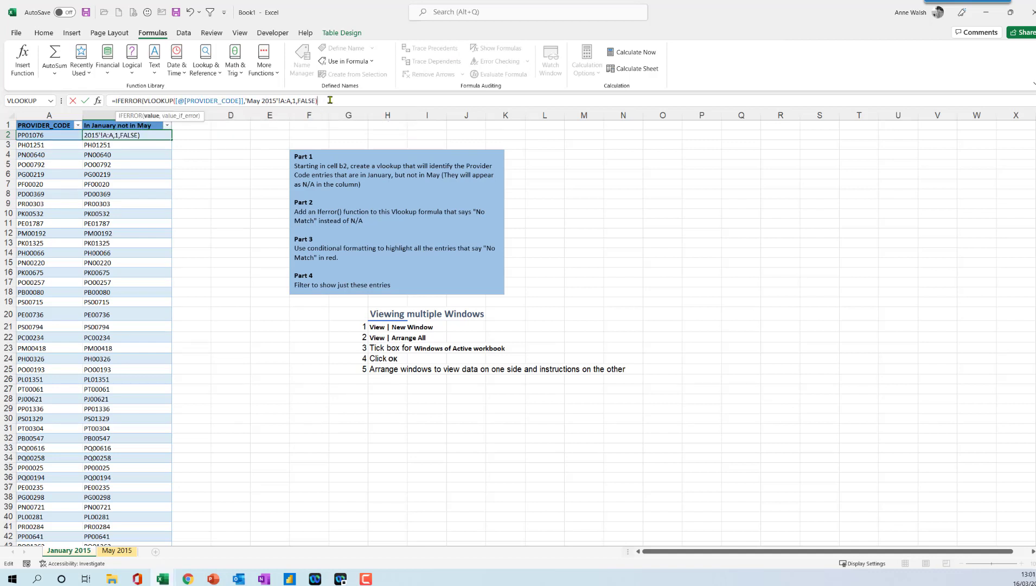
pyautogui.write(',')
pyautogui.write('"No M')
pyautogui.write('ath')
pyautogui.write('h')
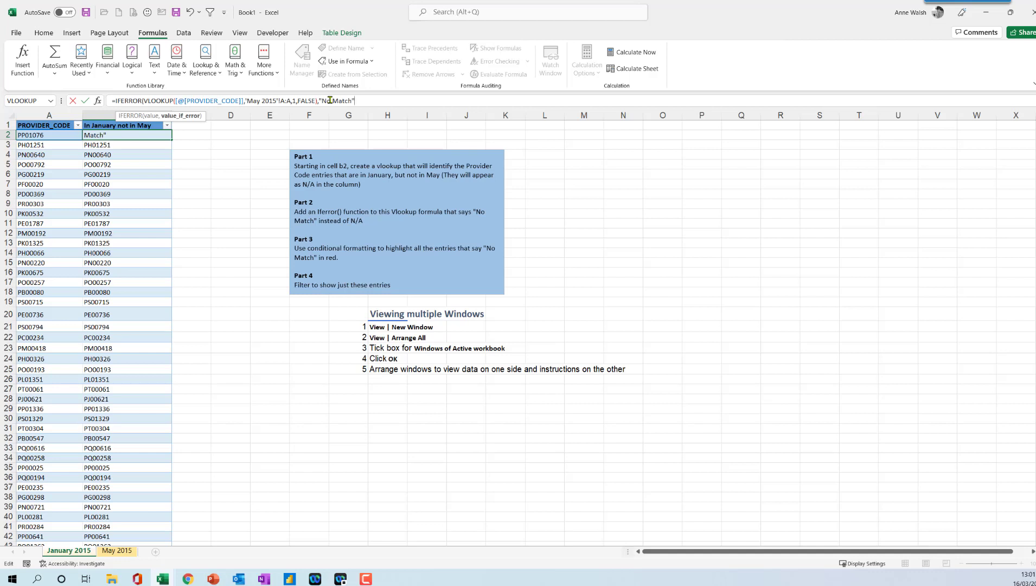
pyautogui.write('"')
pyautogui.press('Return')
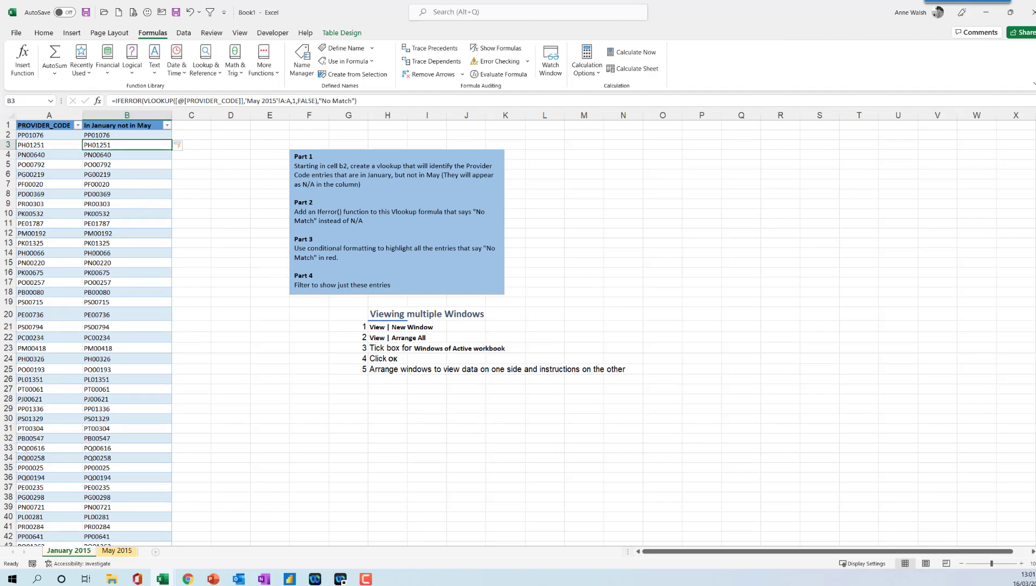
# Step: Add an Equal To rule on column B for 'No Match' using Light Red Fill with Dark Red Text
pyautogui.click(44, 33)
pyautogui.click(142, 115)
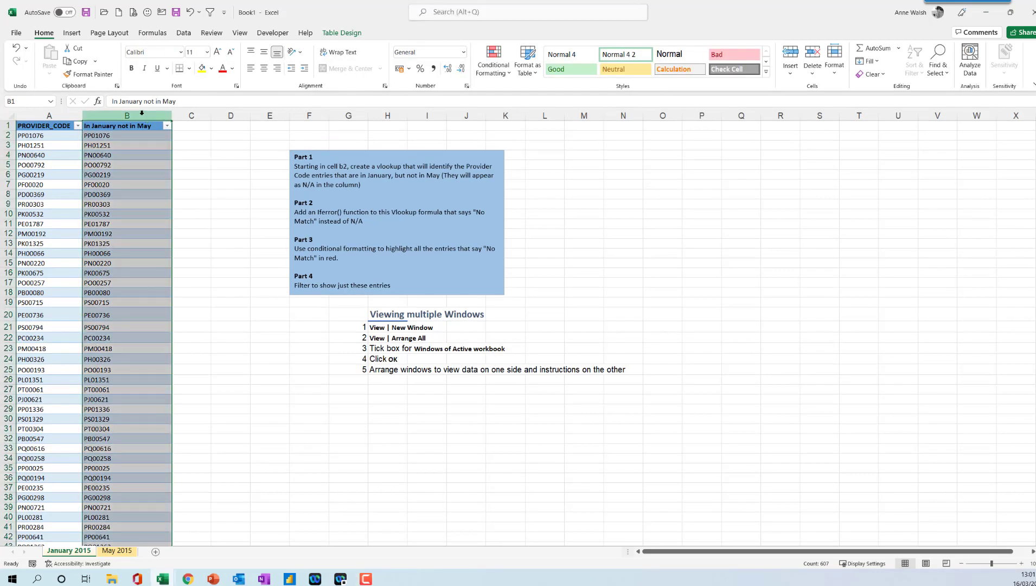
pyautogui.click(494, 63)
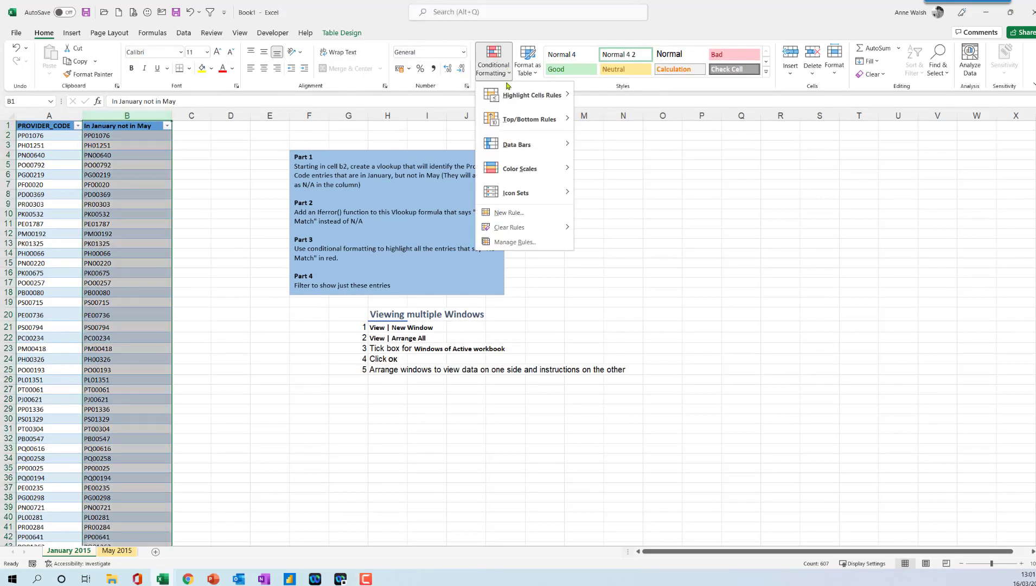
pyautogui.moveTo(526, 95)
pyautogui.click(617, 169)
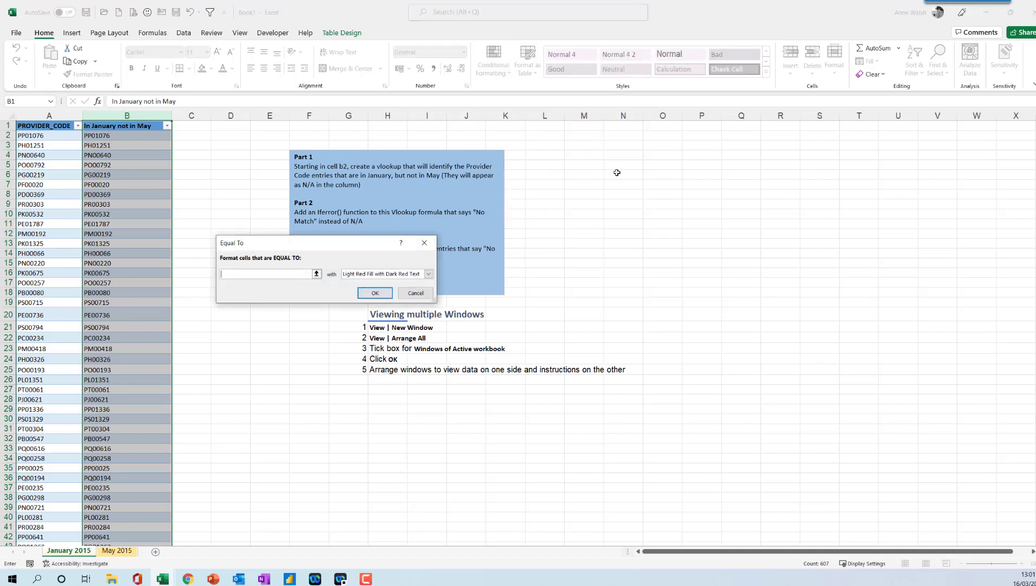
pyautogui.write('No Match')
pyautogui.click(371, 294)
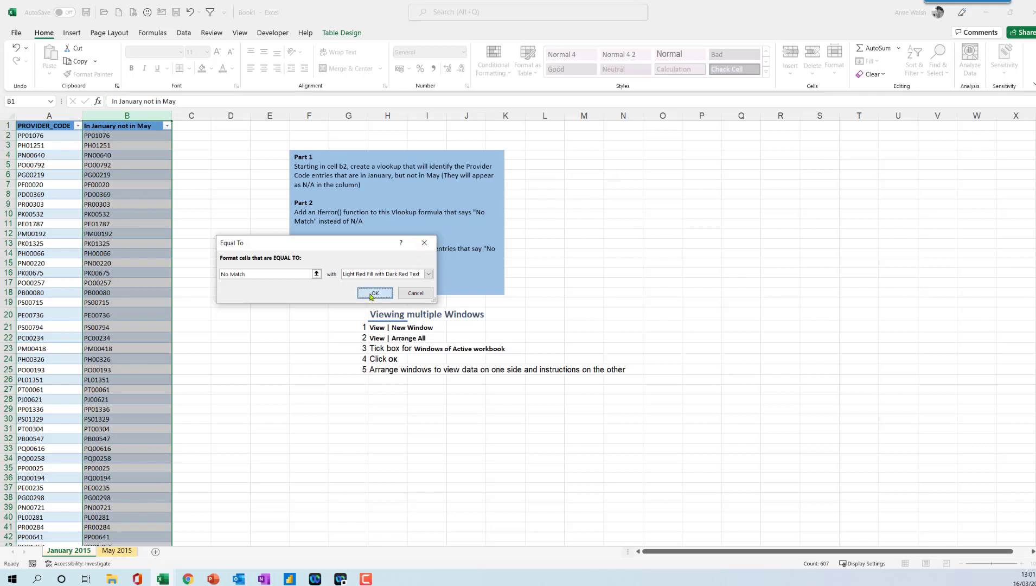
pyautogui.click(168, 126)
pyautogui.click(87, 246)
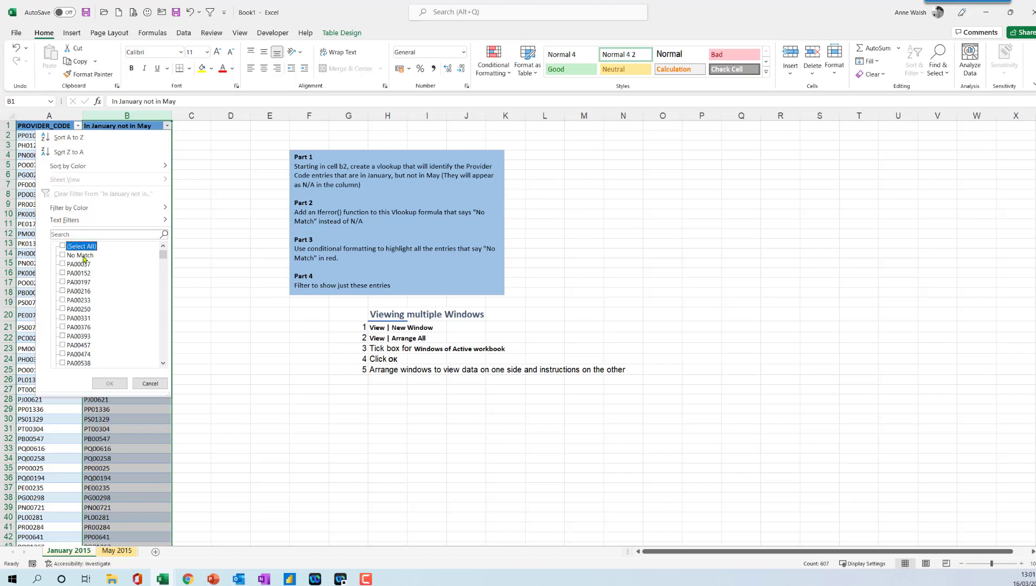
pyautogui.click(81, 255)
pyautogui.click(115, 384)
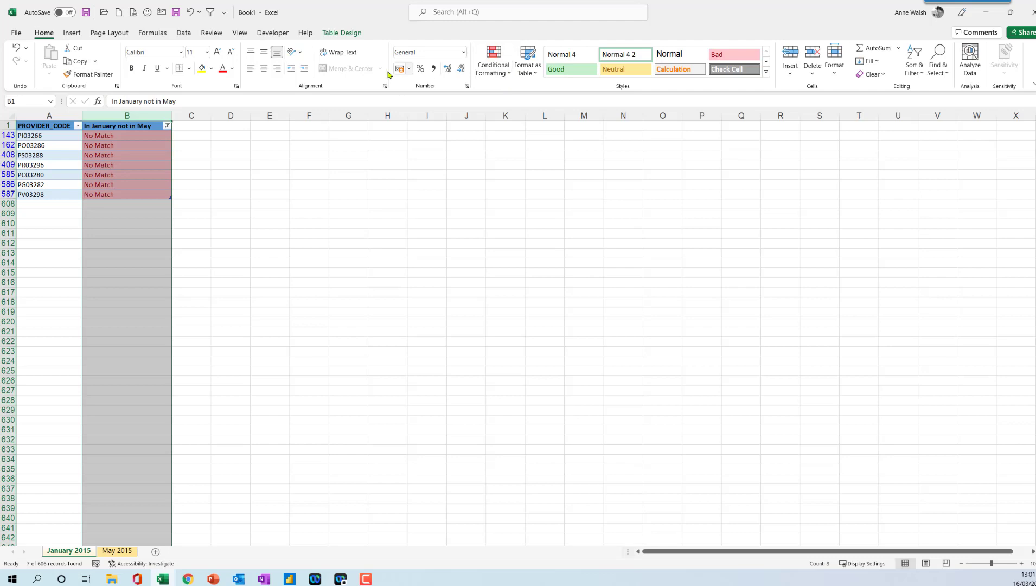
pyautogui.click(183, 33)
pyautogui.click(517, 47)
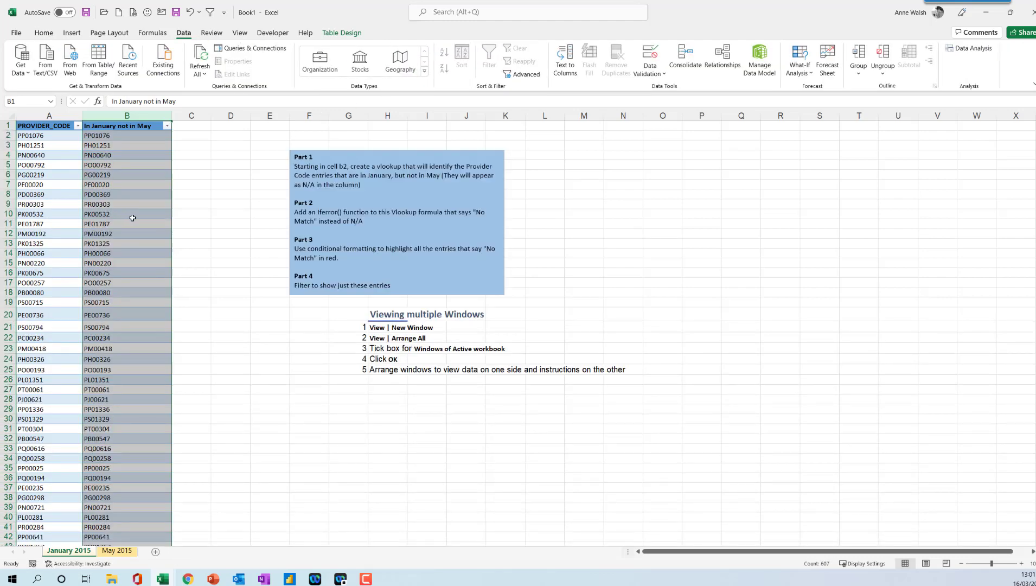
# Step: Select H20 and widen column H so the 'Viewing multiple Windows' heading fits
pyautogui.click(399, 314)
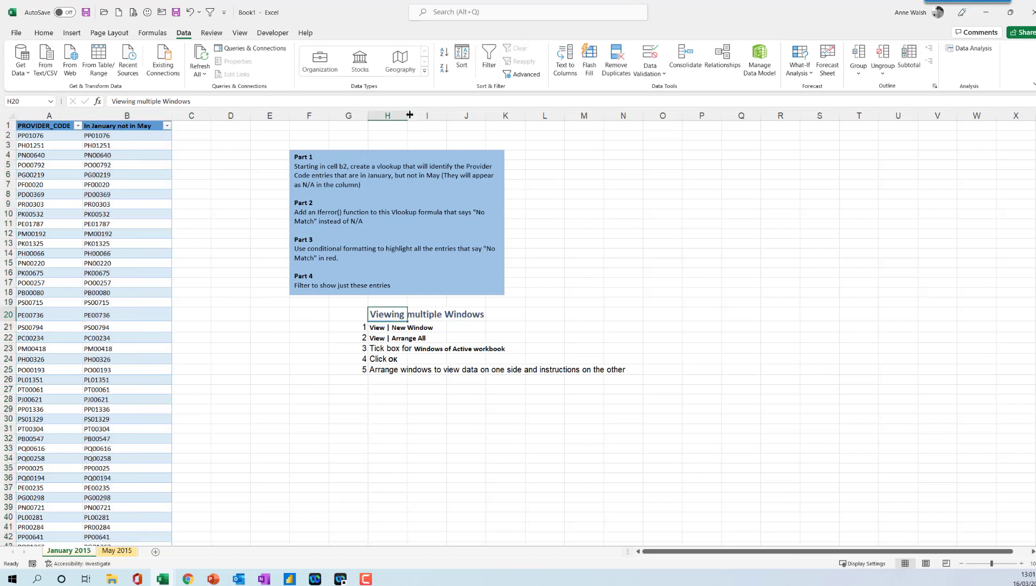
pyautogui.moveTo(409, 115); pyautogui.dragTo(635, 115)
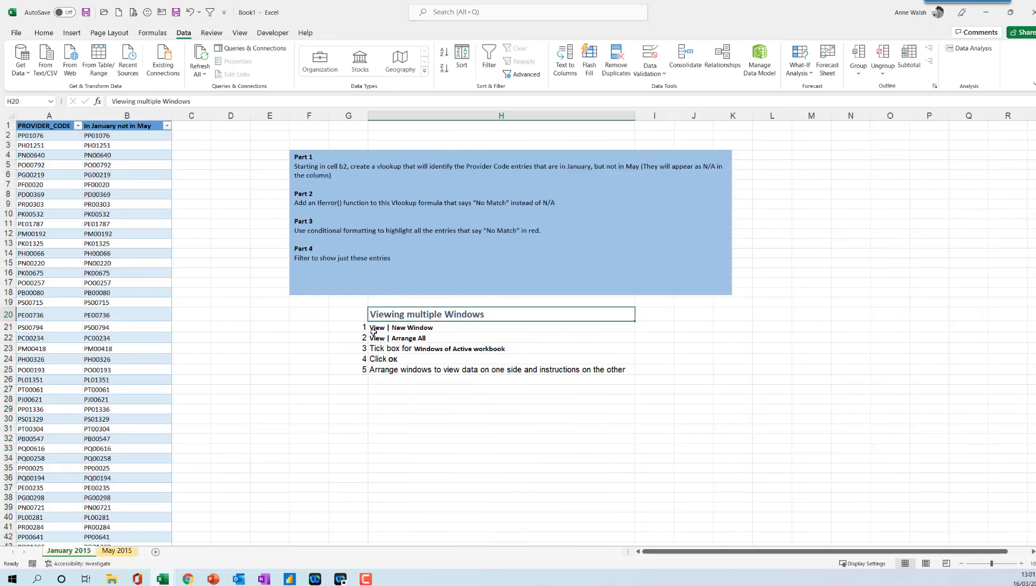